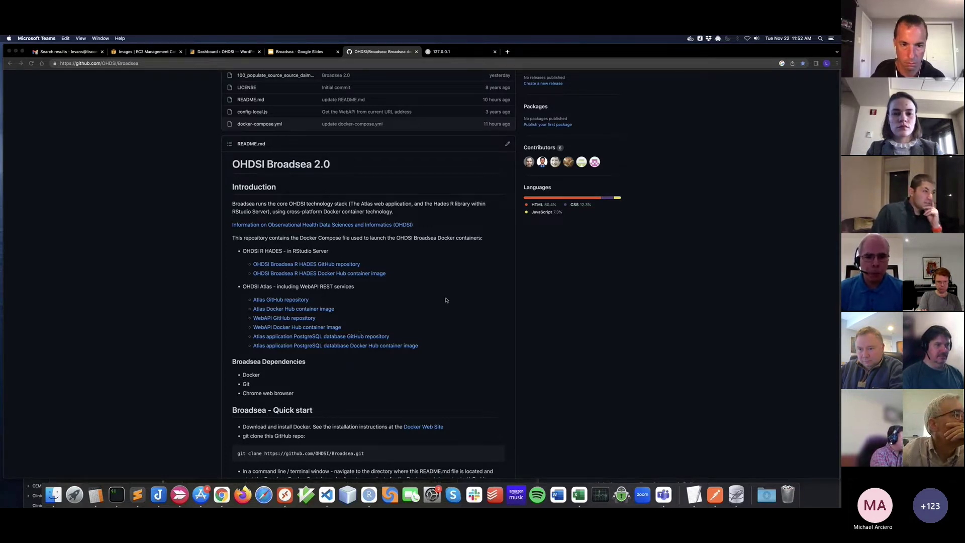
Step: Scroll through the Broadsea README, then list the Broadsea folder contents in iTerm2 with ls
scroll(446, 300, "down", 2)
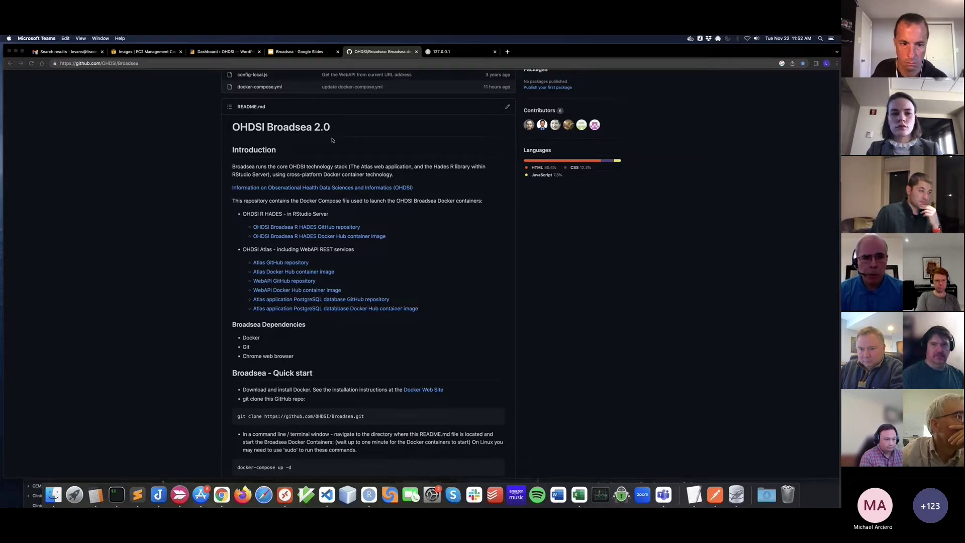
scroll(336, 143, "down", 1)
scroll(336, 143, "down", 3)
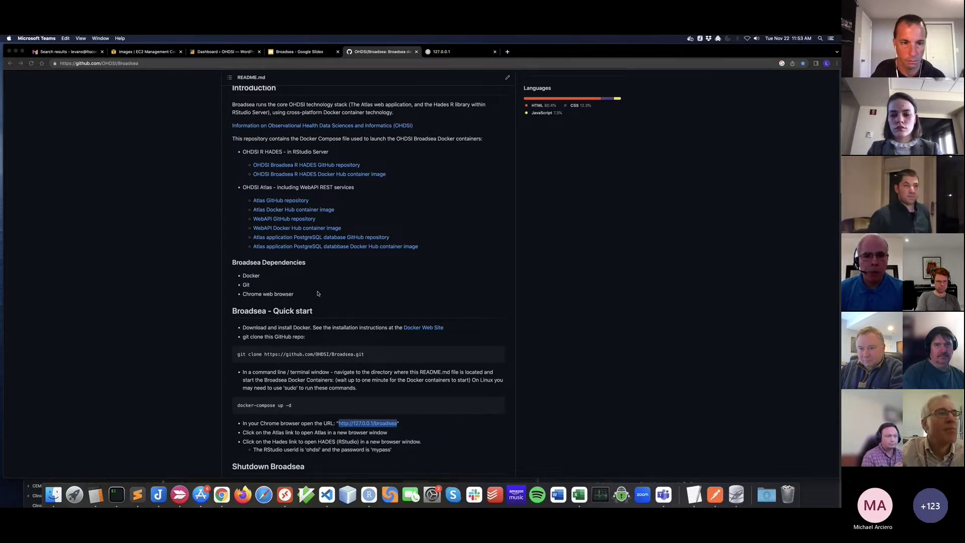
scroll(347, 287, "down", 3)
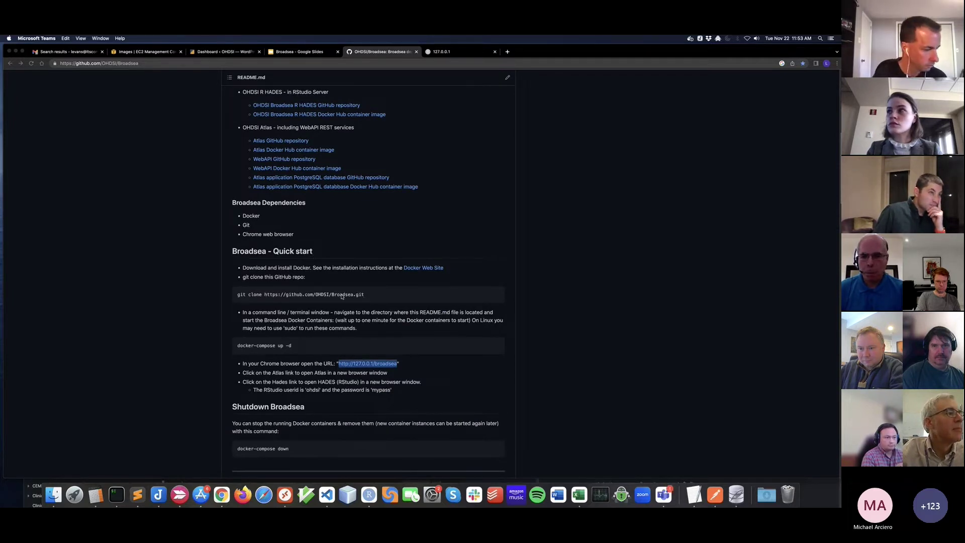
scroll(292, 316, "down", 2)
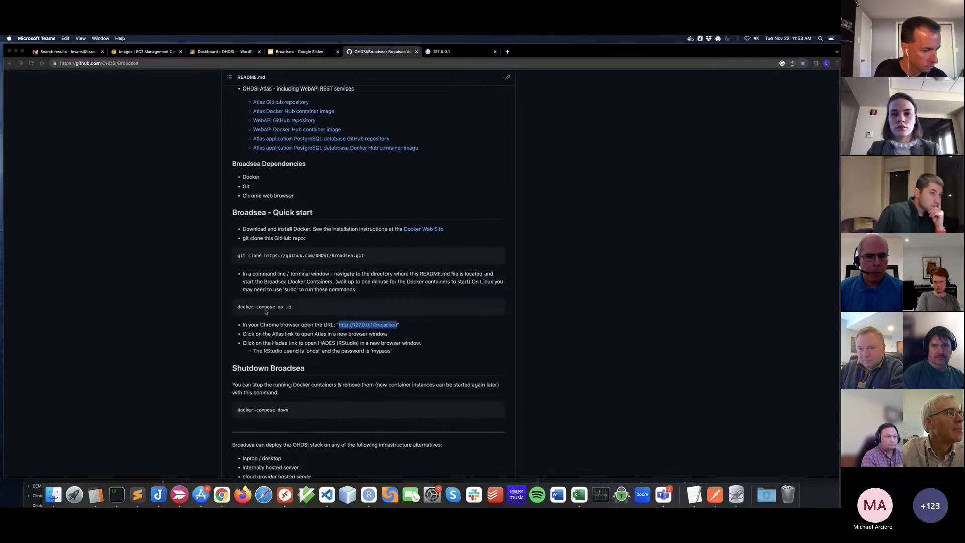
left_click(119, 494)
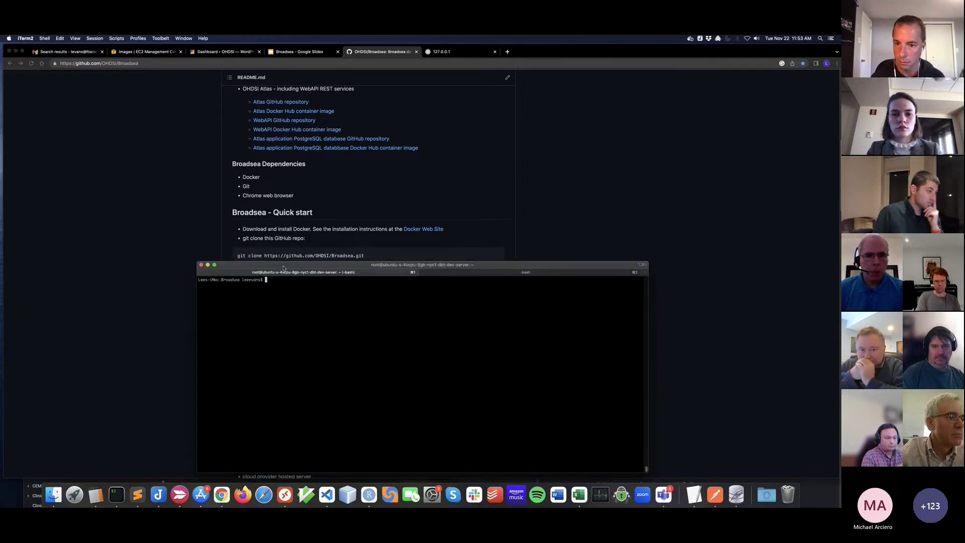
left_click_drag(283, 271, 280, 339)
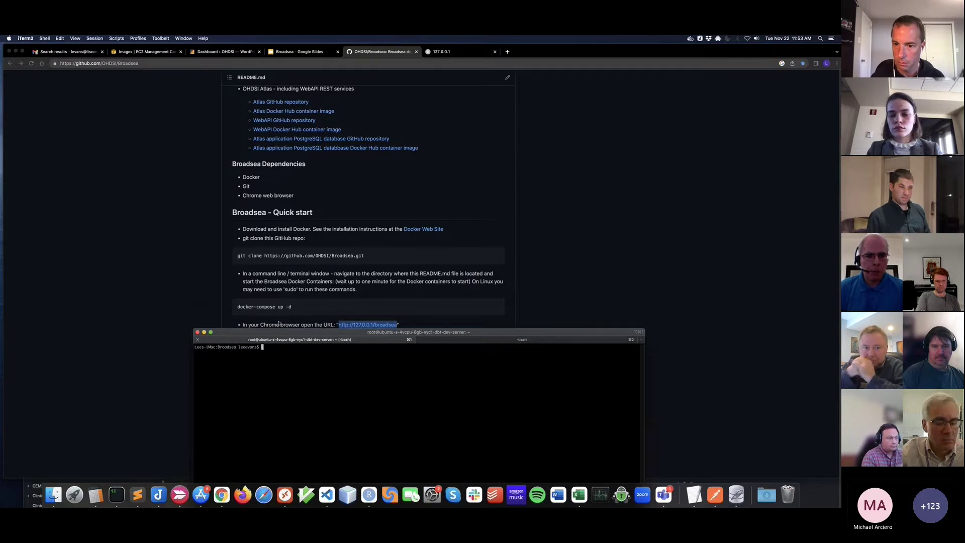
type("ls")
key("Return")
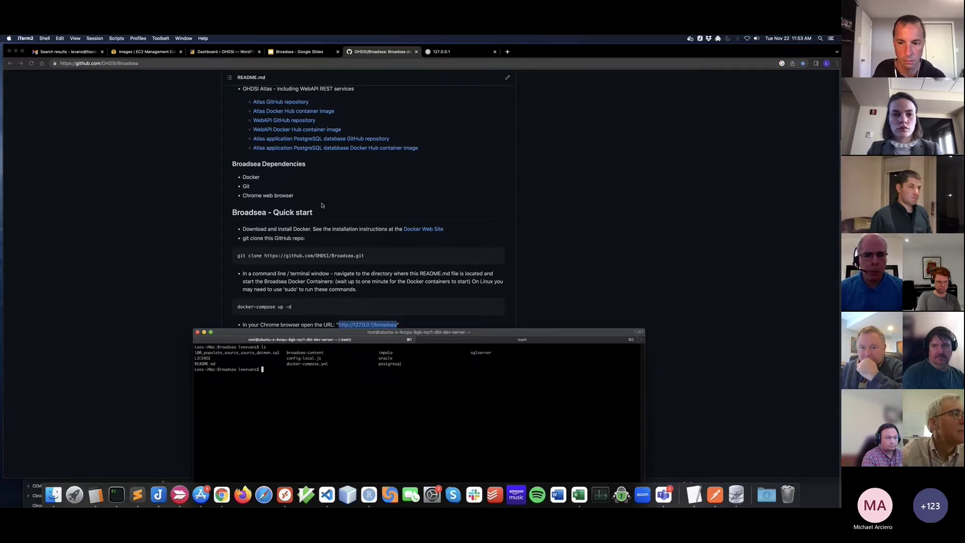
Step: Start the Broadsea containers in the background with docker-compose up -d
type("docker-c")
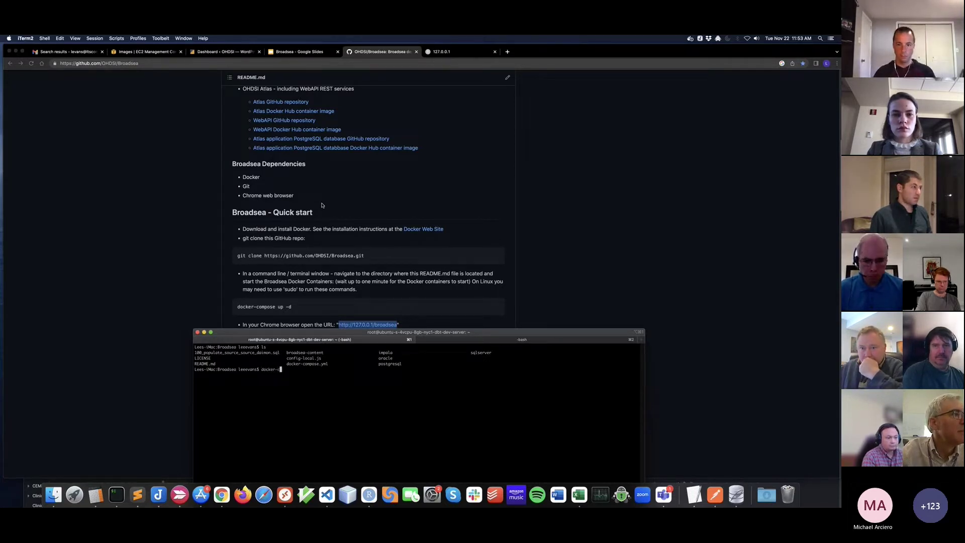
type("ompose ")
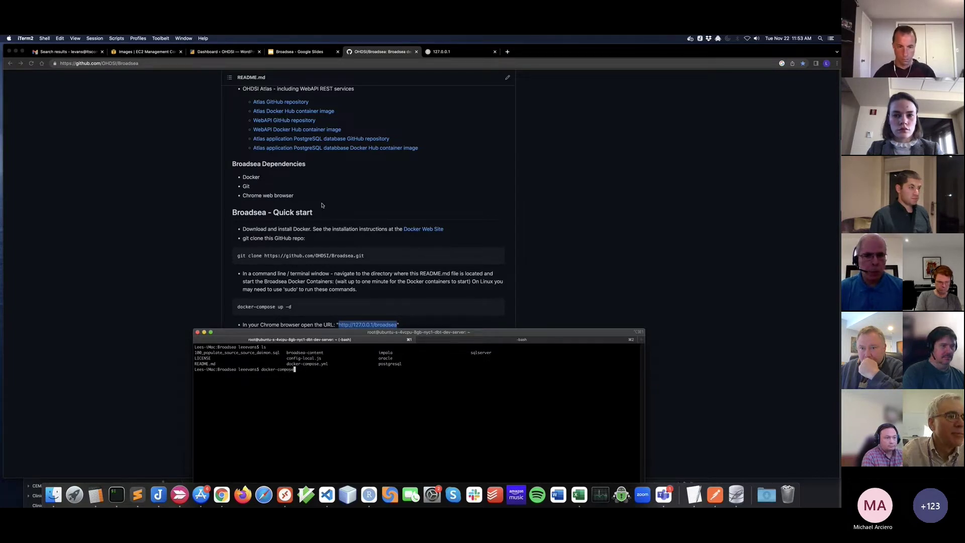
type("up -d")
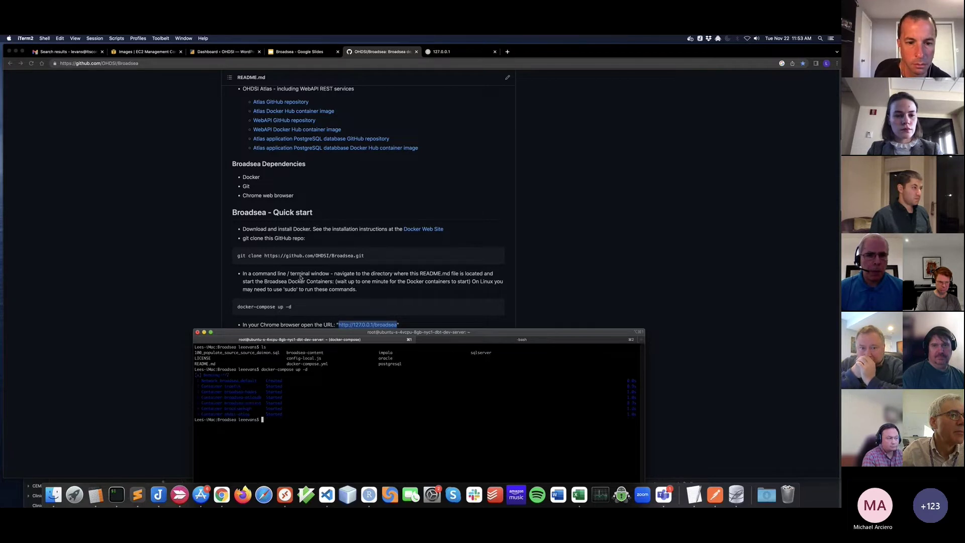
left_click_drag(297, 335, 289, 309)
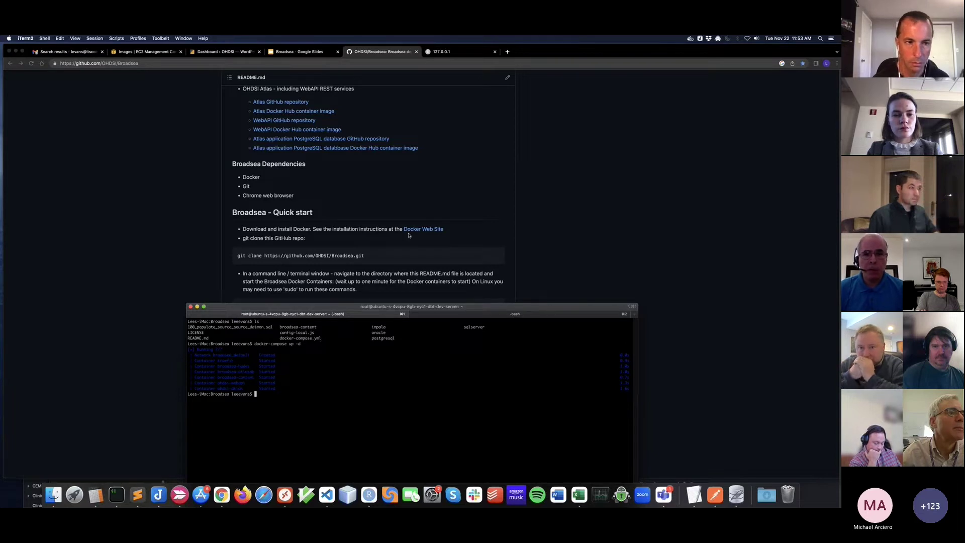
left_click(449, 54)
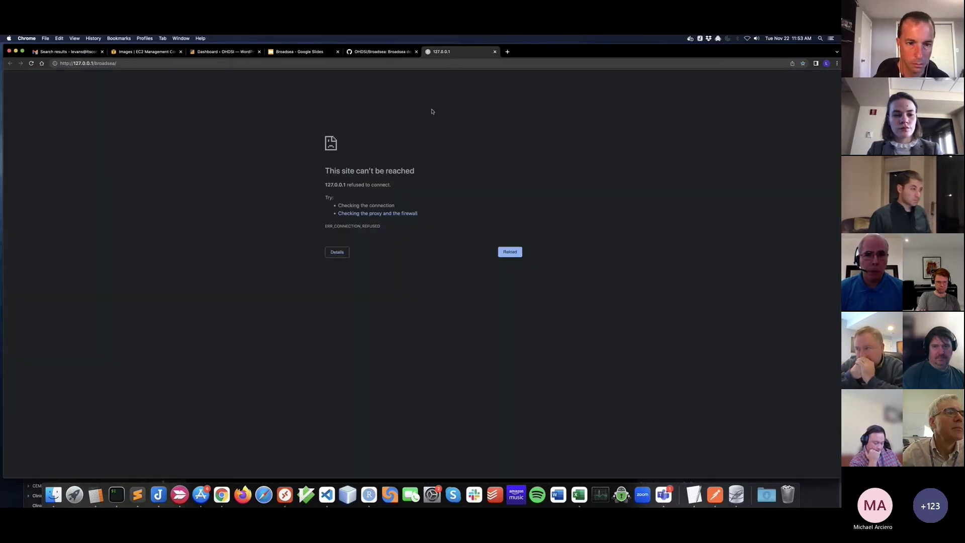
left_click(119, 63)
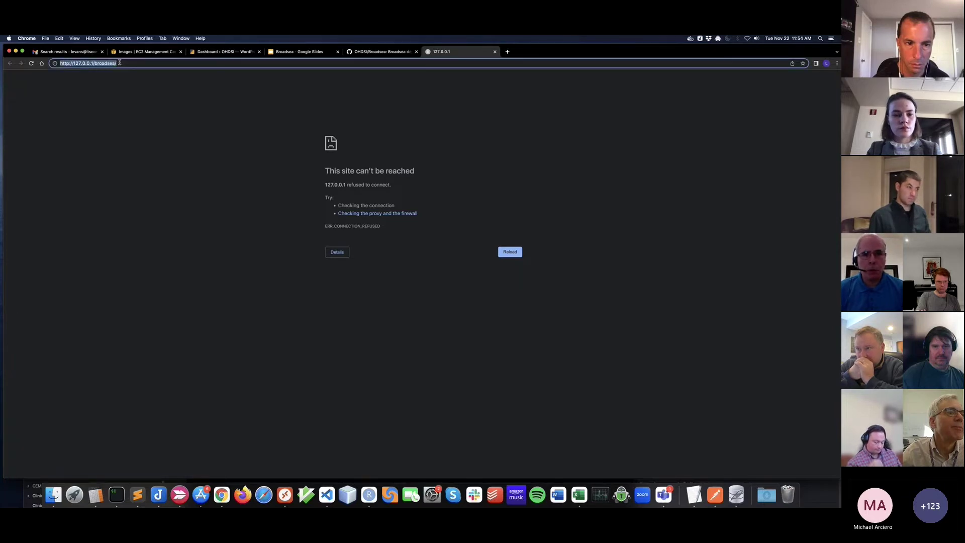
key("Return")
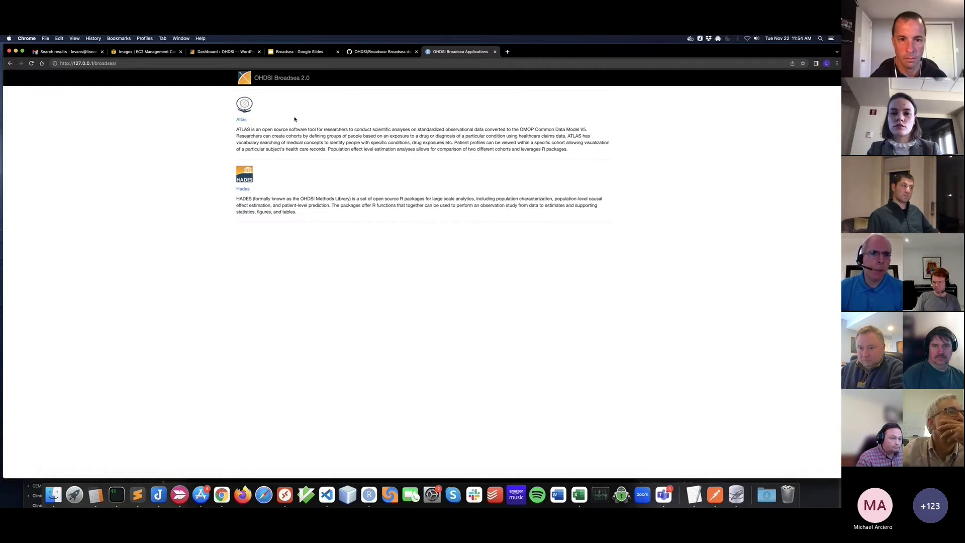
left_click(242, 190)
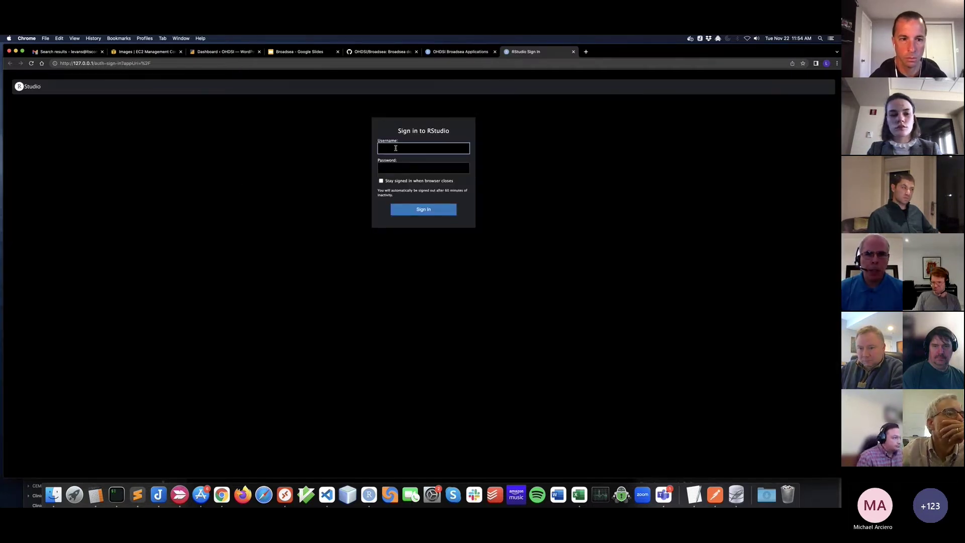
Step: Sign in to RStudio Server with the demo username and password
type("o")
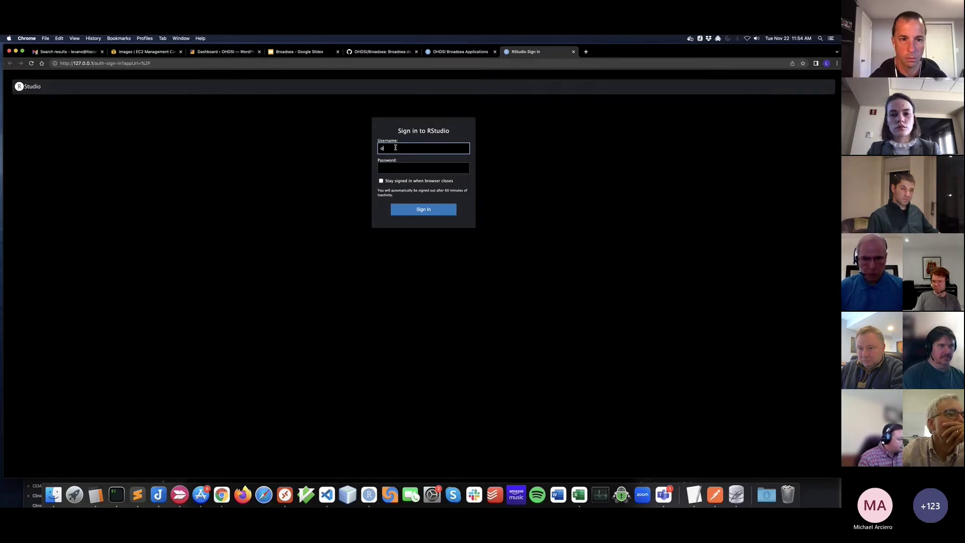
type("hdsi")
key("Tab")
type("m")
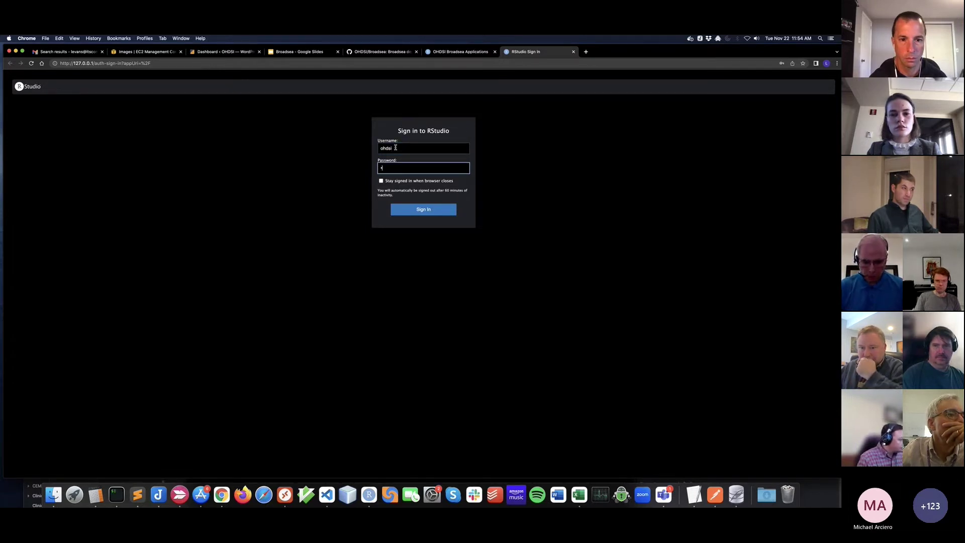
type("ypass")
key("Return")
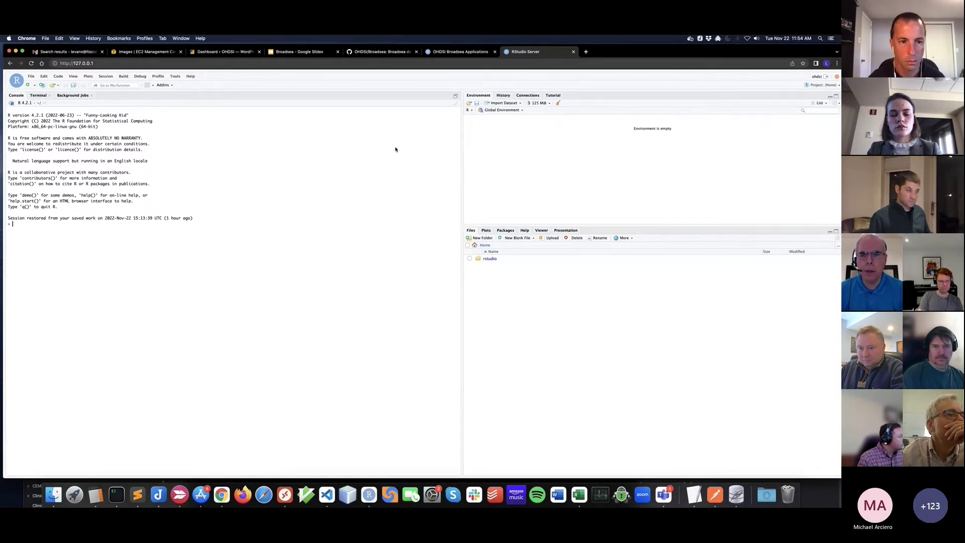
Step: Browse the installed R packages, then show the home folder files and return to Broadsea
left_click(505, 231)
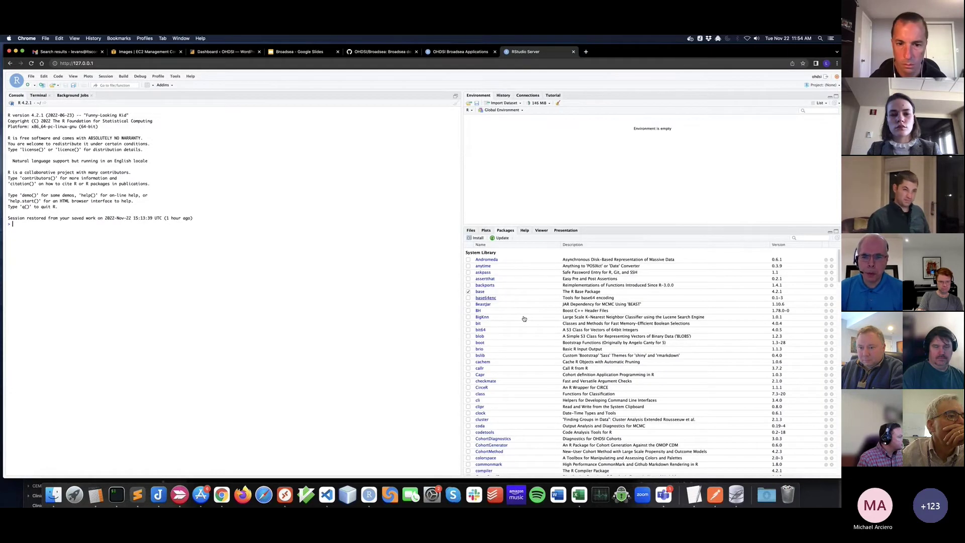
scroll(535, 328, "down", 5)
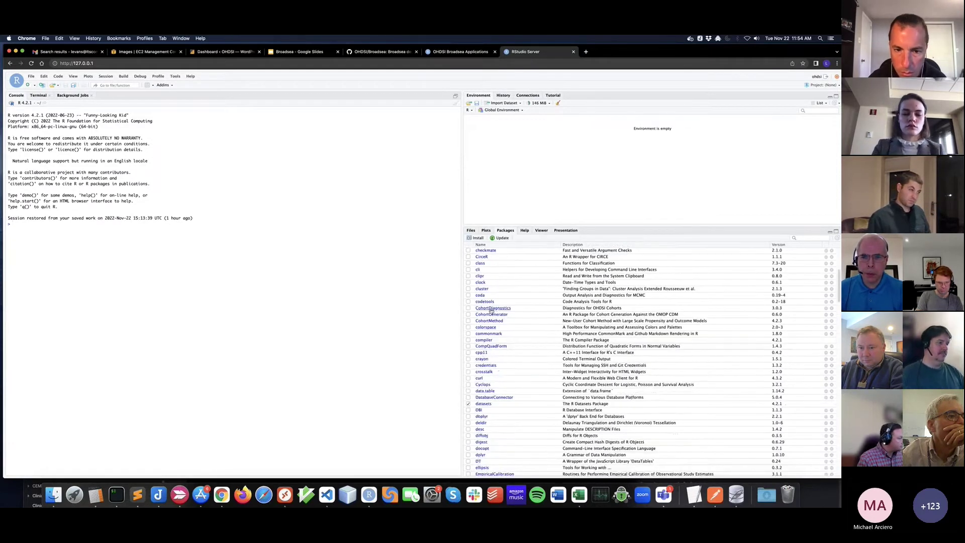
scroll(523, 324, "down", 2)
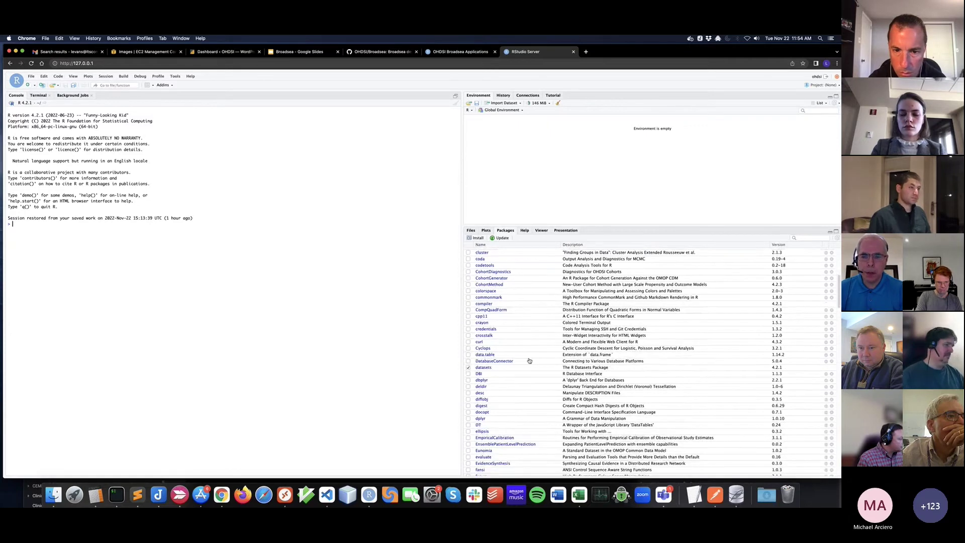
scroll(529, 348, "down", 6)
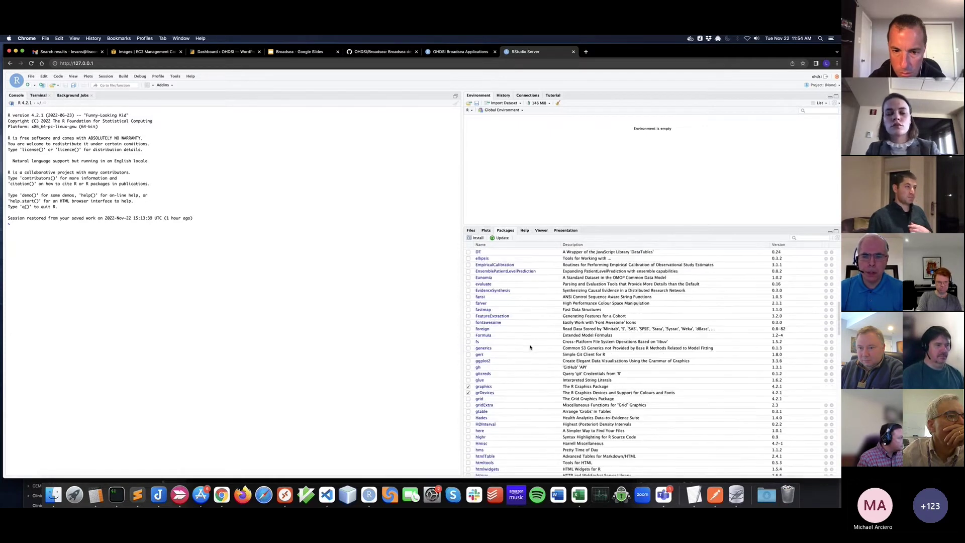
scroll(529, 345, "up", 8)
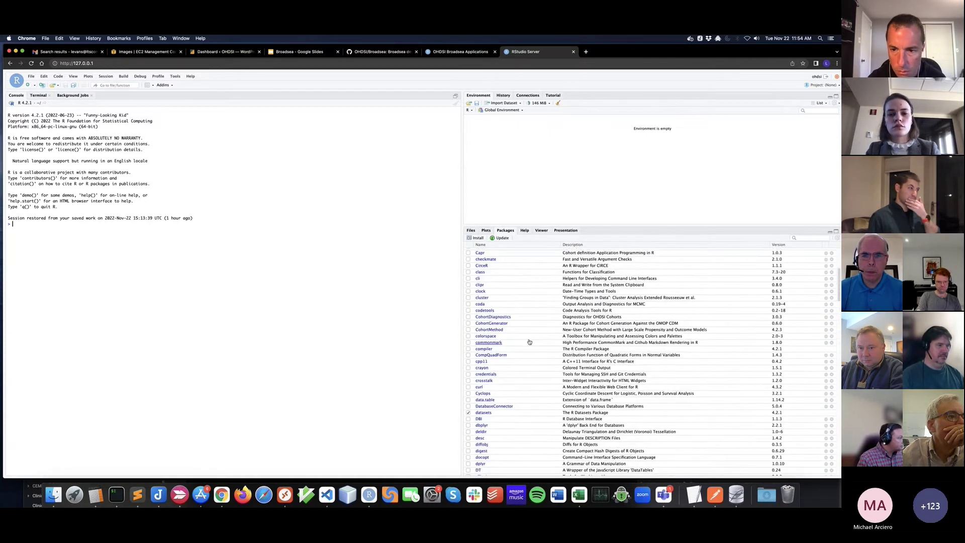
left_click(470, 231)
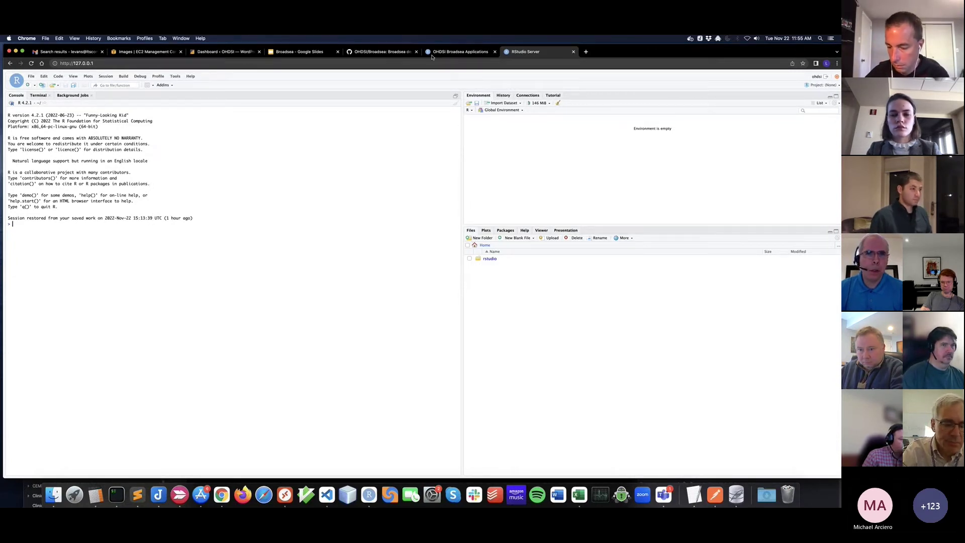
left_click(461, 53)
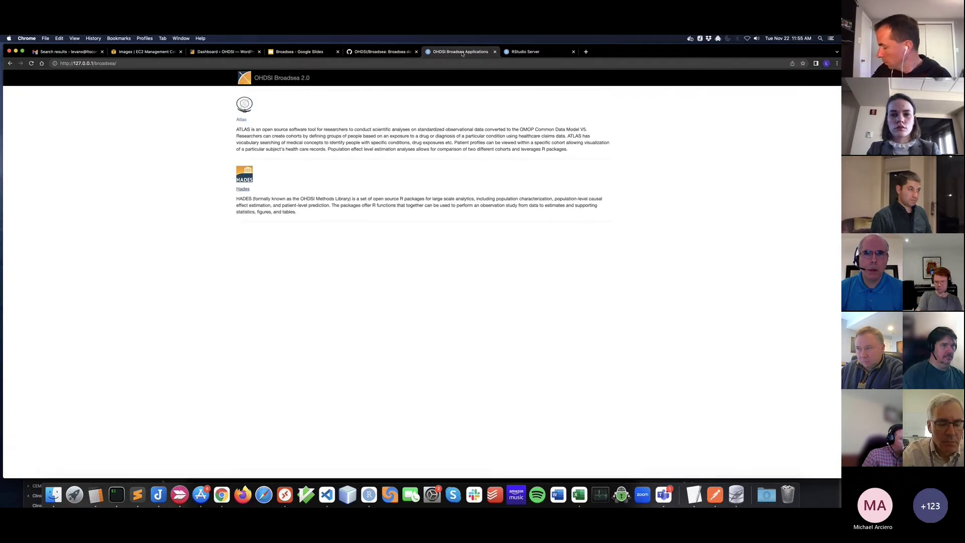
Step: Launch ATLAS and list cohort definitions, showing 'Demo new users of diclofenac'
left_click(241, 120)
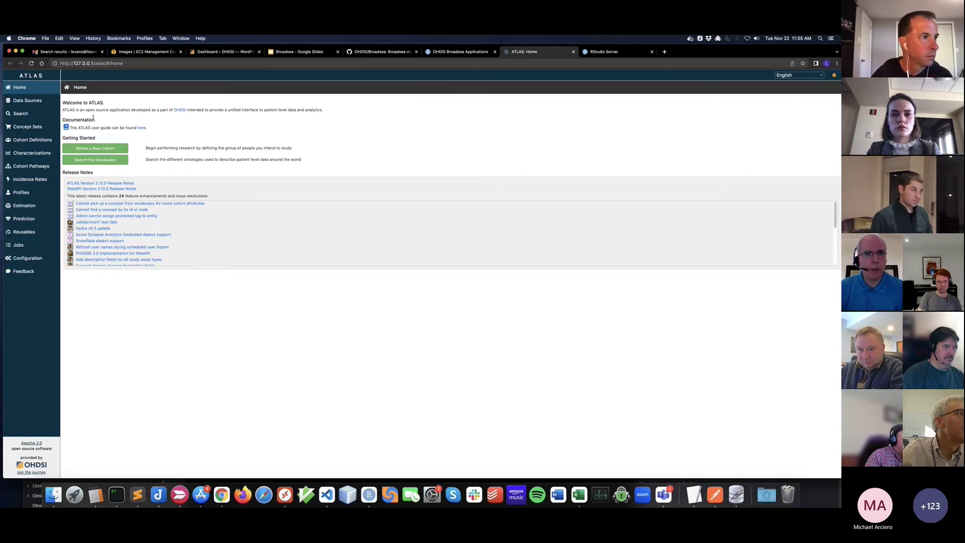
left_click(43, 143)
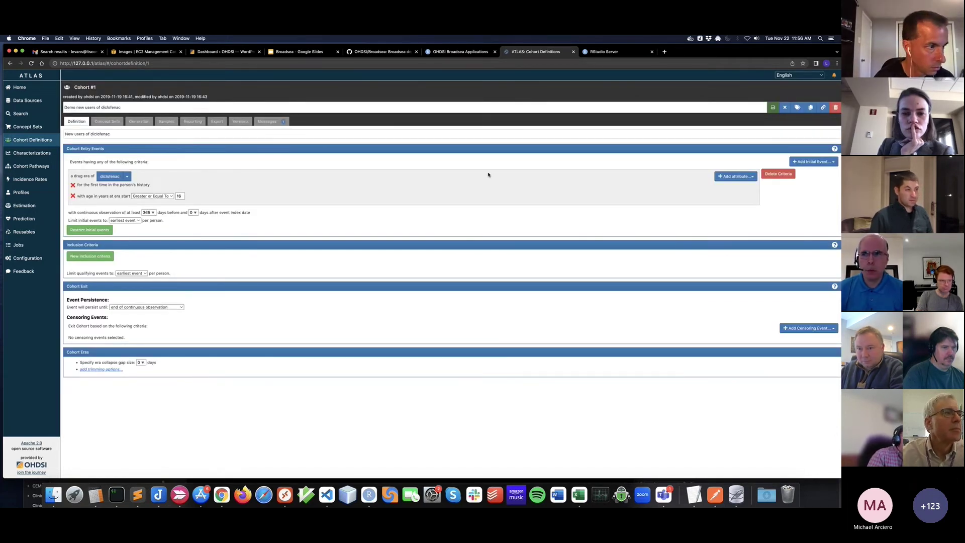
left_click(785, 108)
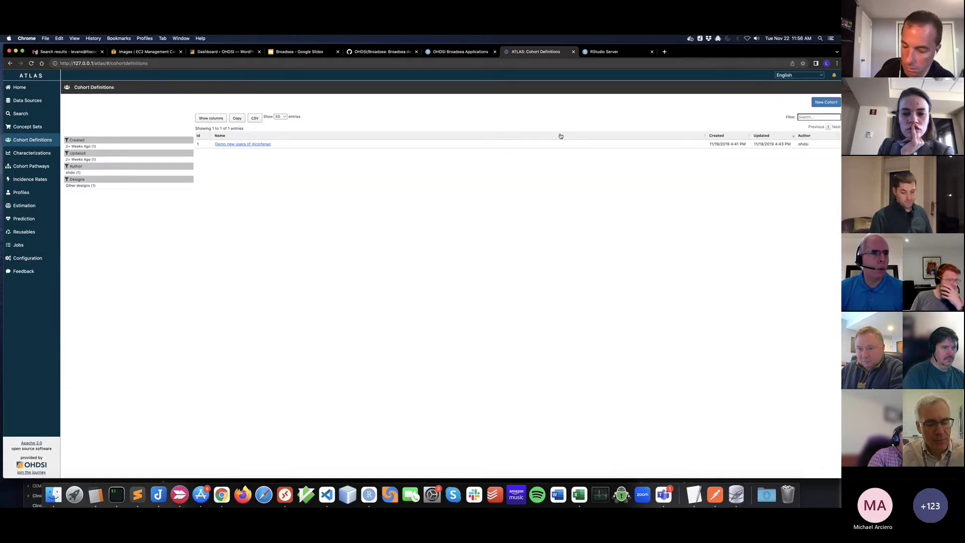
Step: Add the recommended Sinusitis concept to 'Demo chronic sinusitis', then open the Data Sources reports
left_click(38, 128)
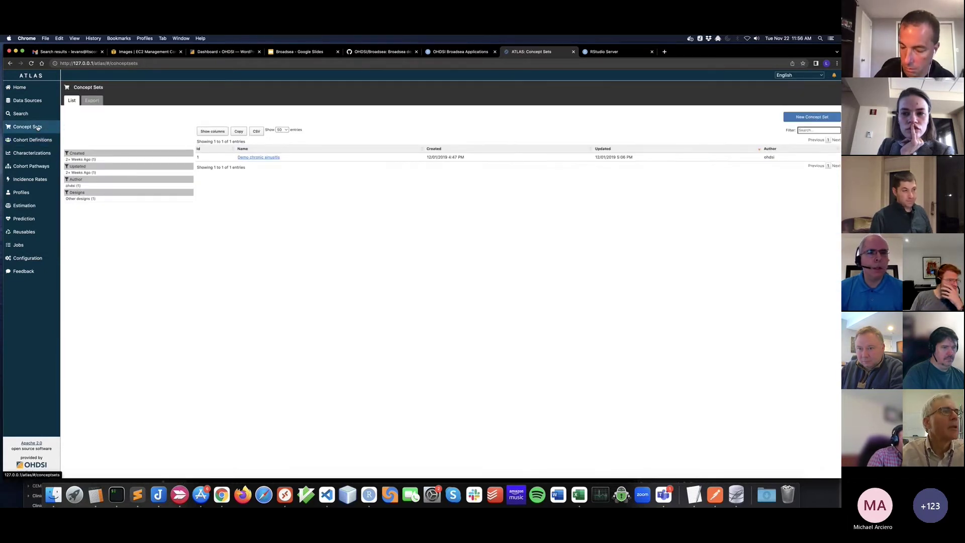
left_click(261, 159)
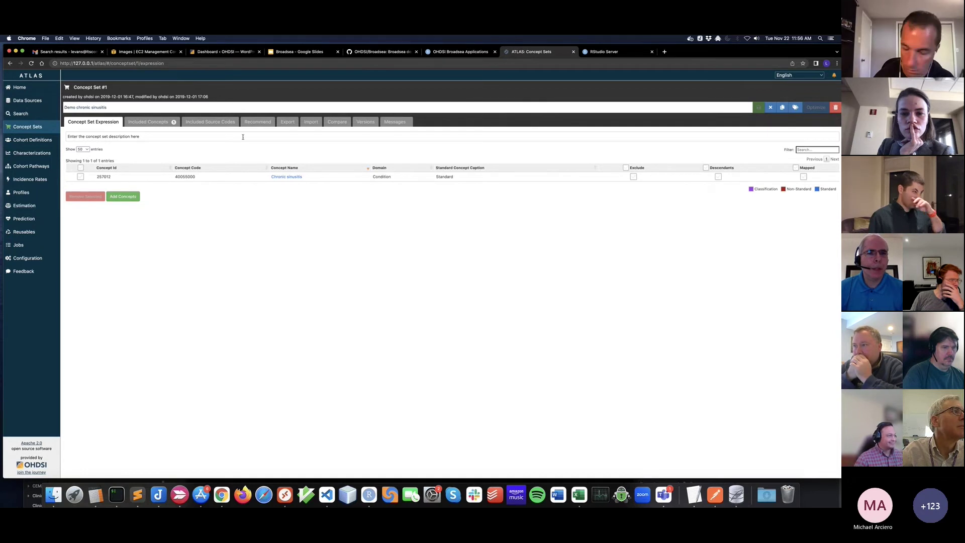
left_click(260, 123)
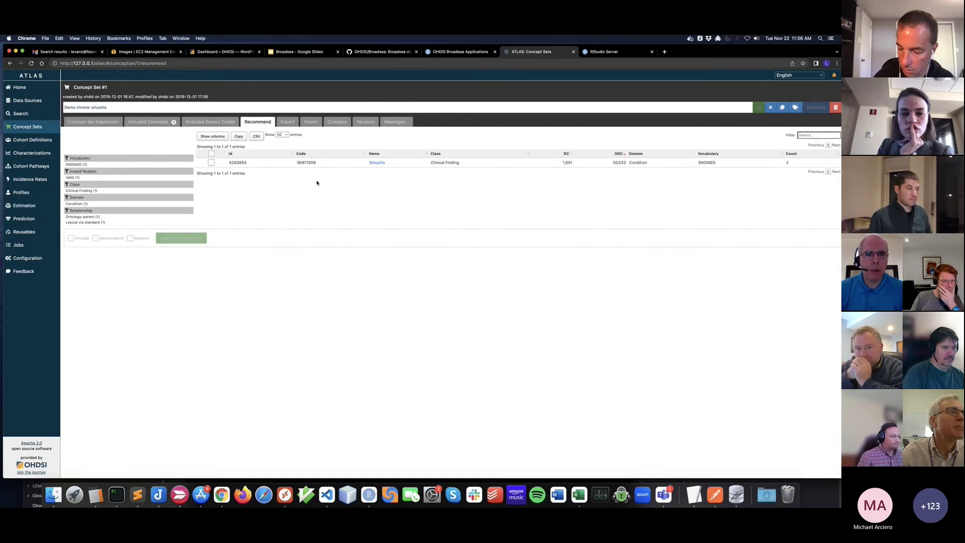
left_click(211, 162)
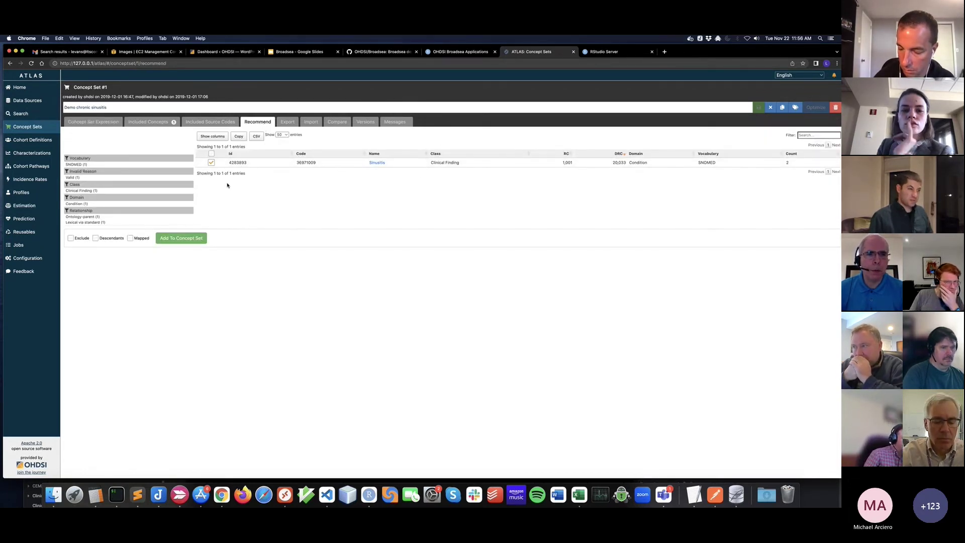
left_click(196, 238)
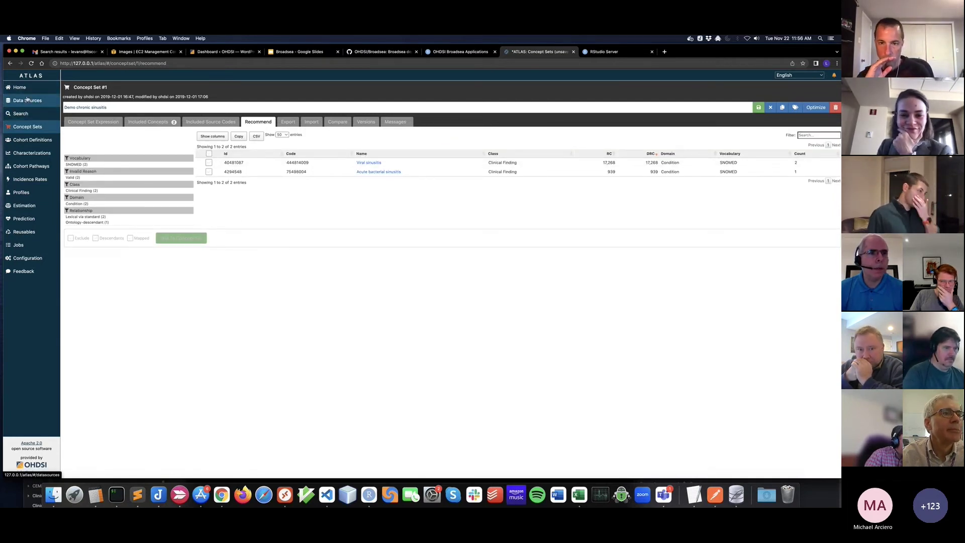
left_click(28, 100)
left_click(65, 101)
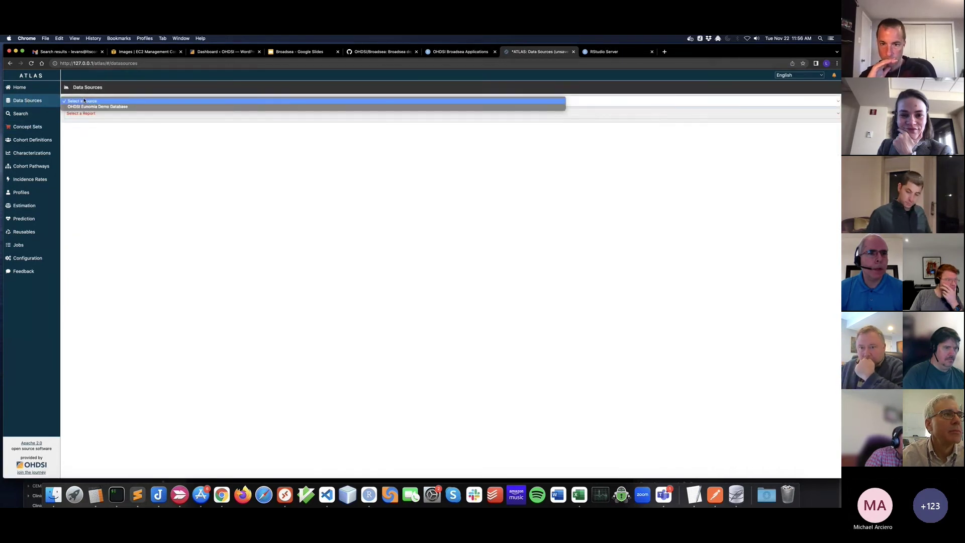
Step: View the Dashboard report for the OHDSI Eunomia Demo Database
left_click(95, 107)
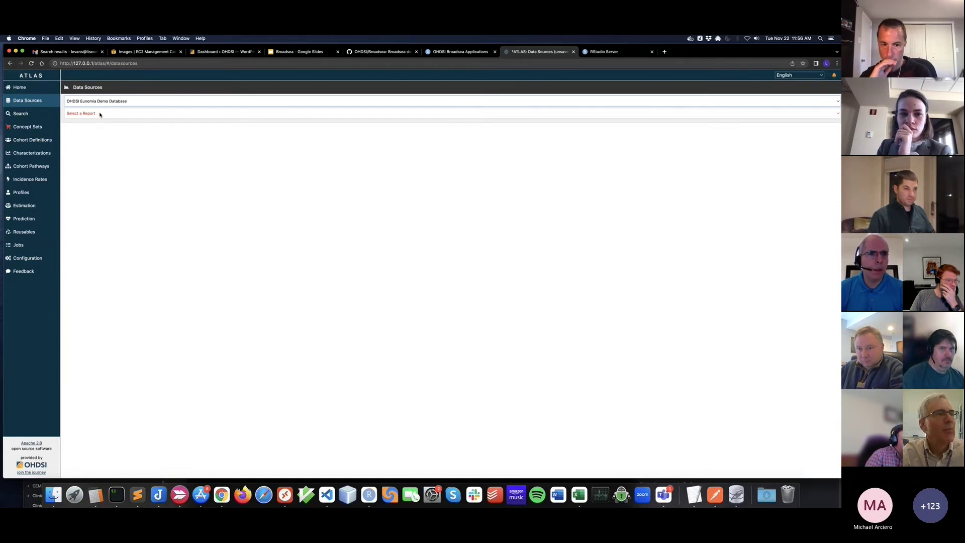
left_click(100, 114)
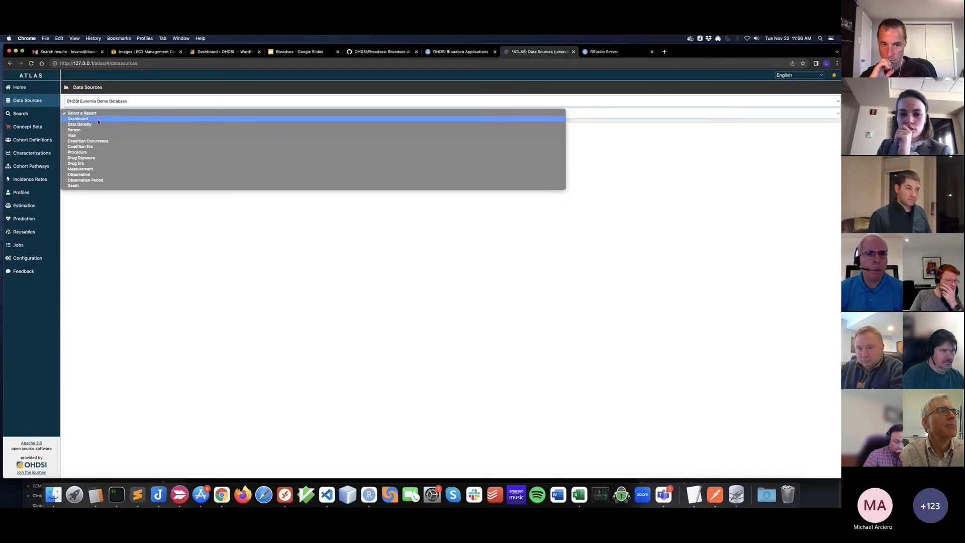
left_click(98, 119)
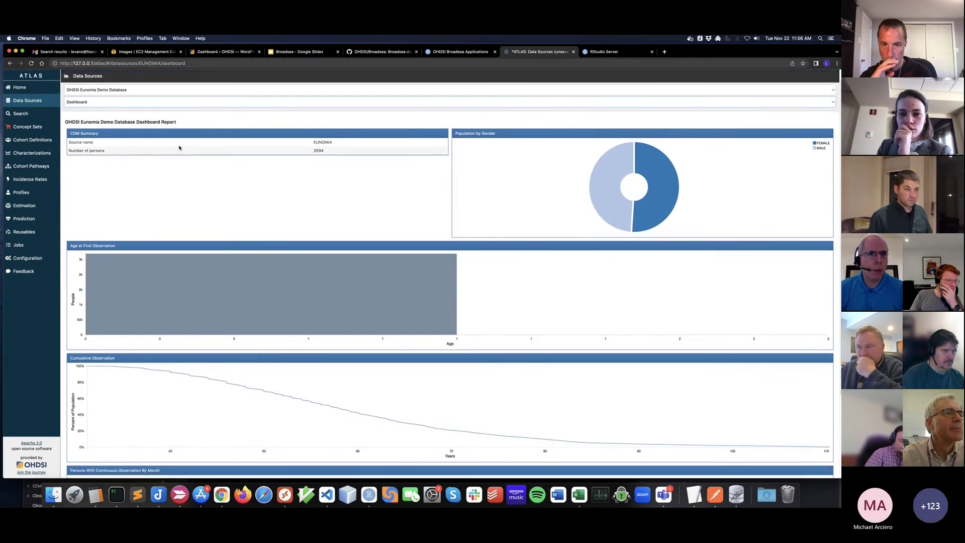
scroll(181, 147, "up", 1)
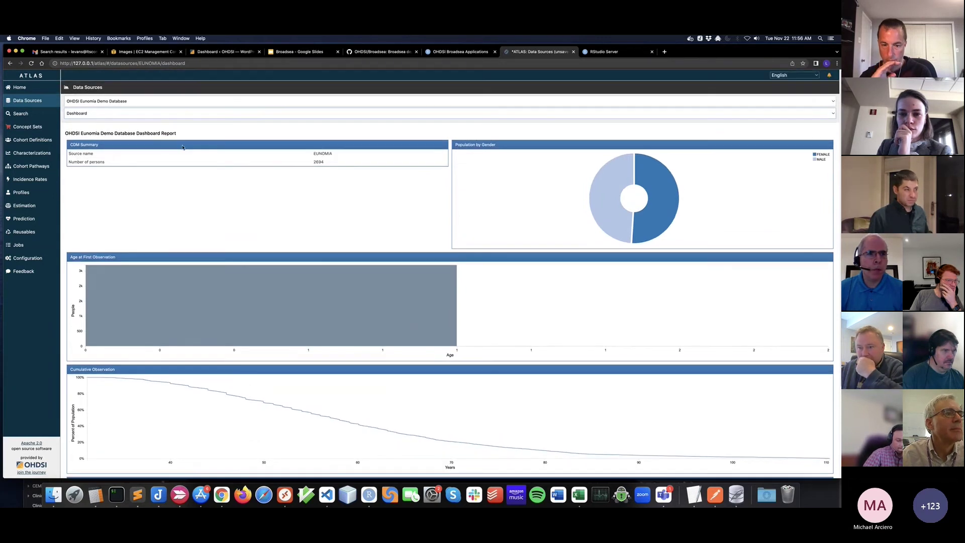
Step: Switch to the Person report, then open the 'Demo new users of diclofenac' cohort definition
left_click(88, 115)
left_click(93, 126)
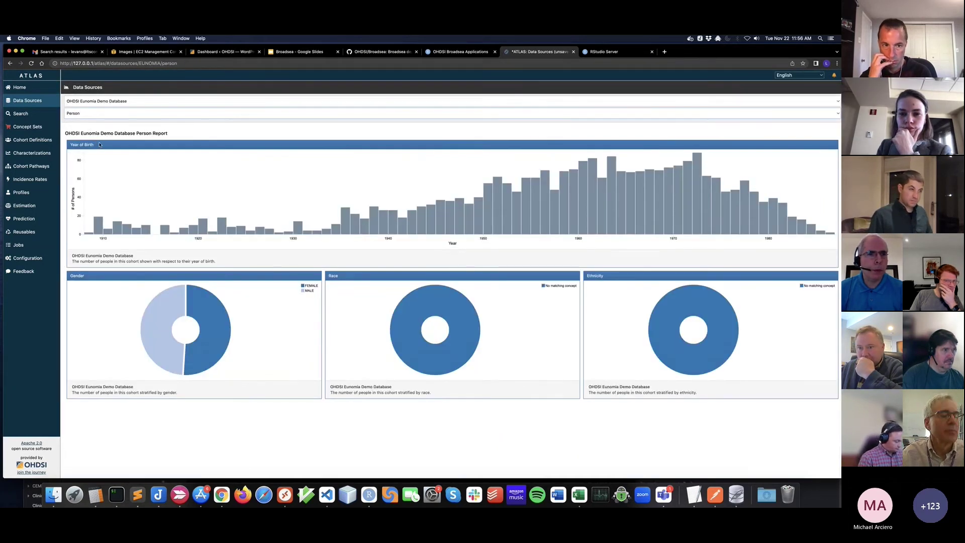
left_click(32, 139)
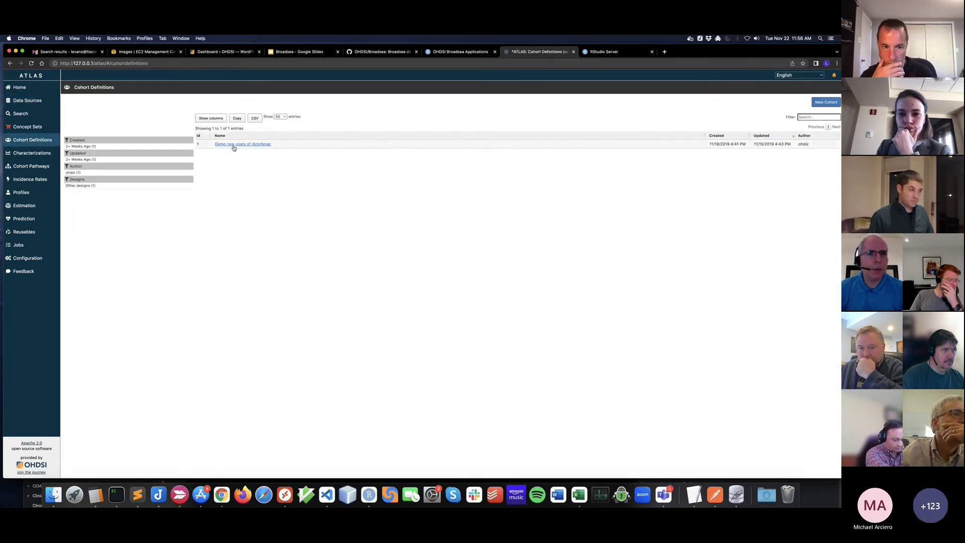
left_click(234, 144)
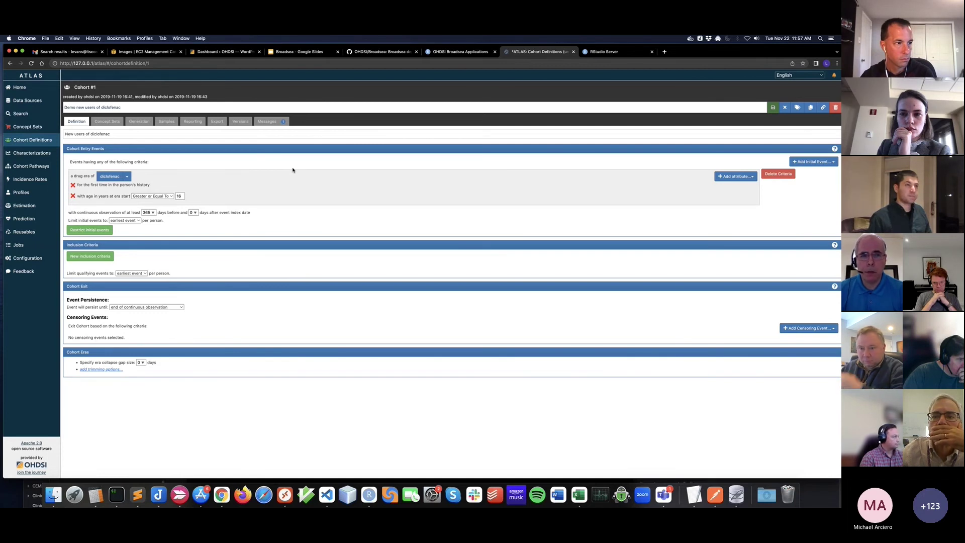
Step: Go to the ATLAS Profiles page from the sidebar
left_click(27, 195)
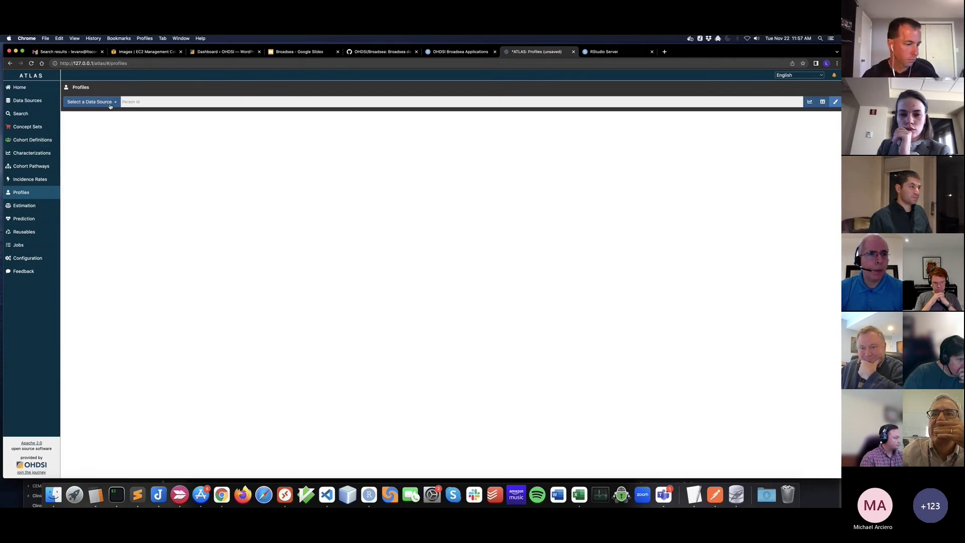
Step: Load person 1's profile from the EUNOMIA source, then return to the Broadsea applications page
left_click(110, 103)
left_click(101, 112)
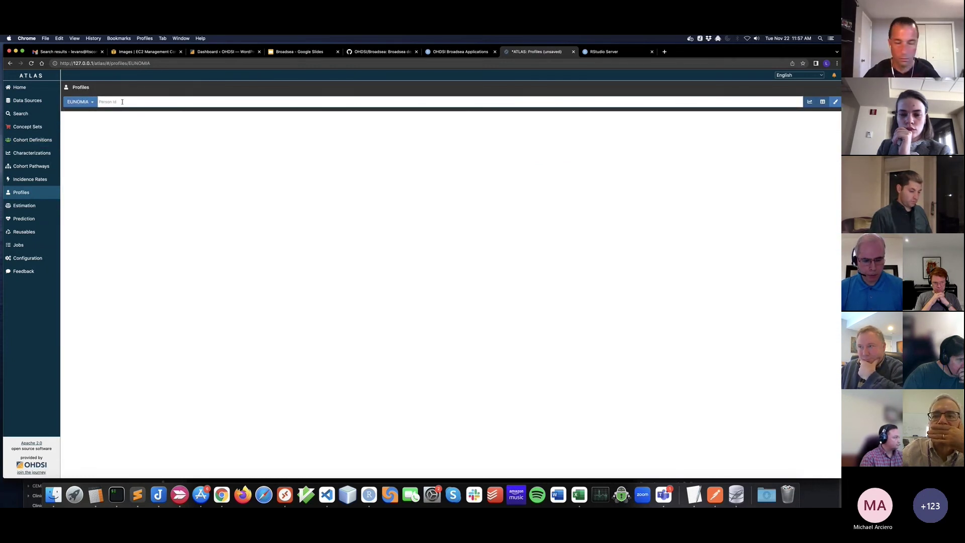
left_click(123, 102)
type("1")
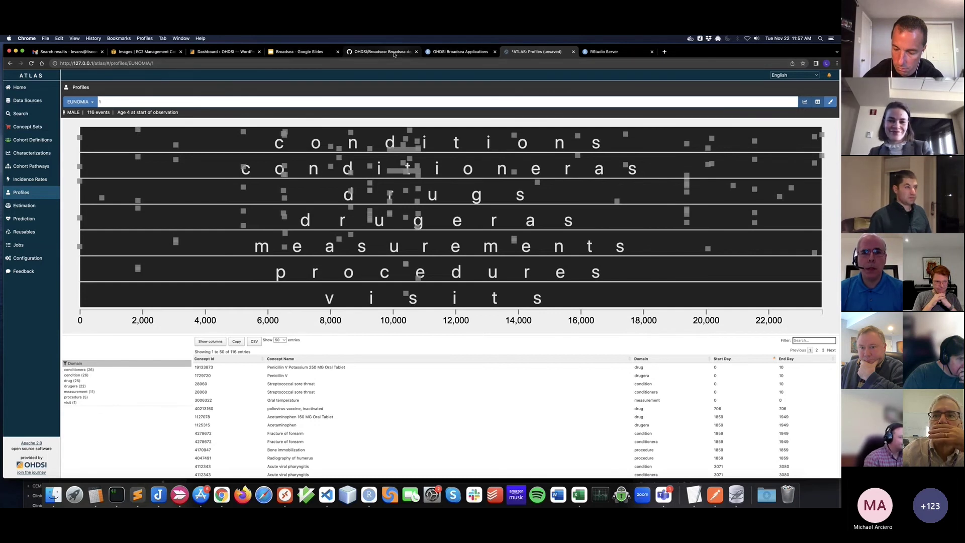
left_click(450, 54)
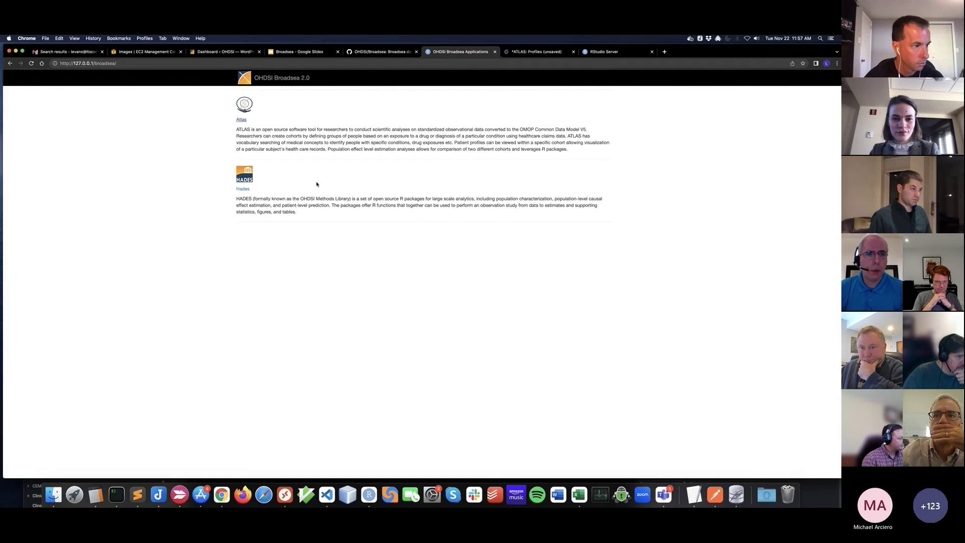